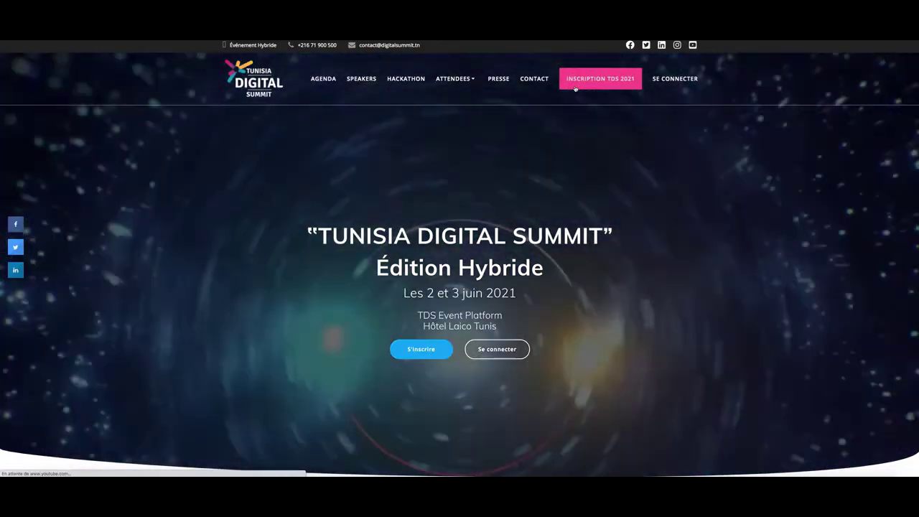
# - Open the TDS 2021 registration page, compare the three visitor passes, and start a reservation for the Pass Executive
pyautogui.click(575, 88)
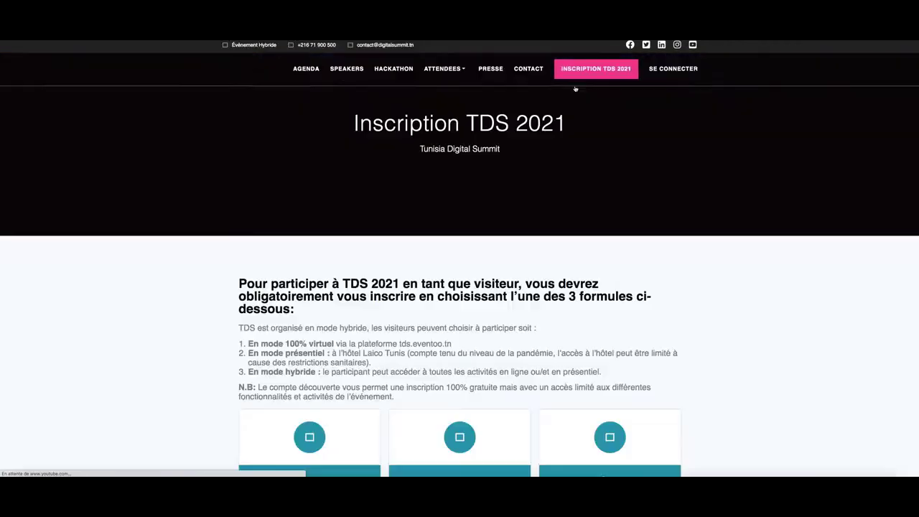
pyautogui.scroll(-2, 582, 269)
pyautogui.scroll(-10, 582, 269)
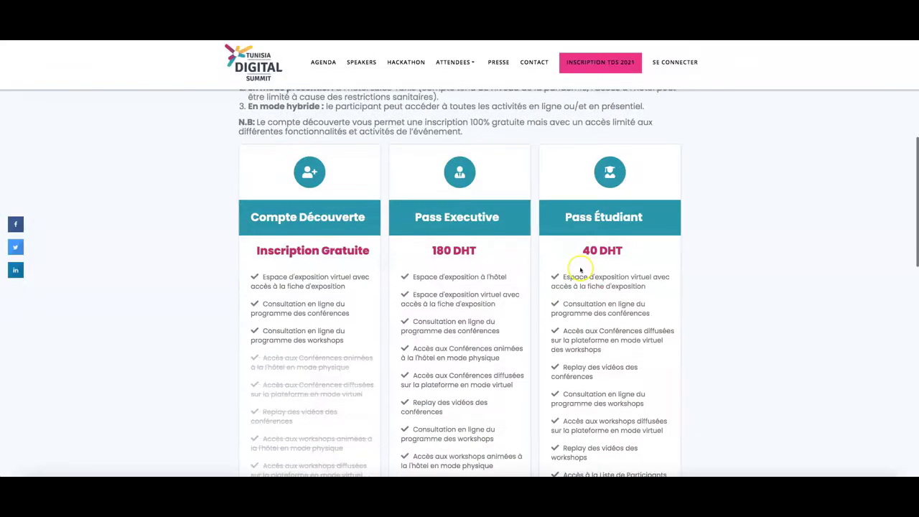
pyautogui.scroll(-2, 579, 268)
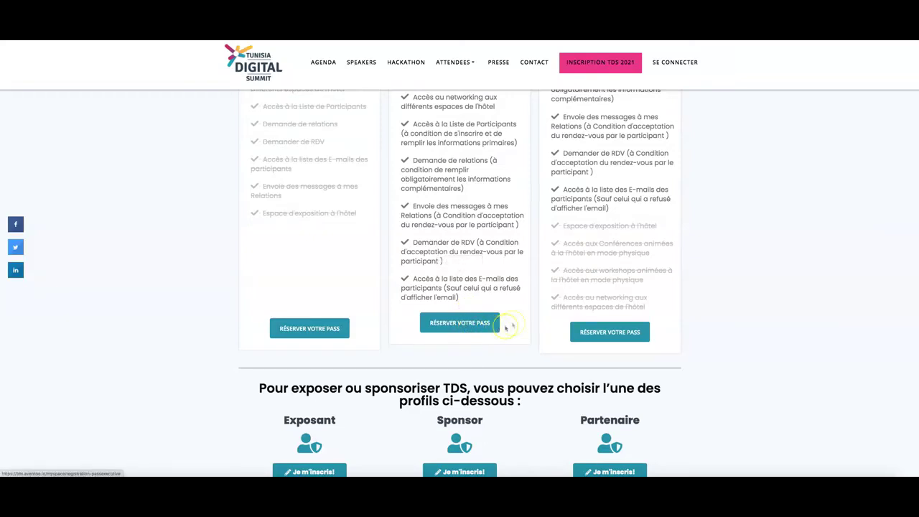
pyautogui.scroll(4, 511, 323)
pyautogui.scroll(-5, 511, 326)
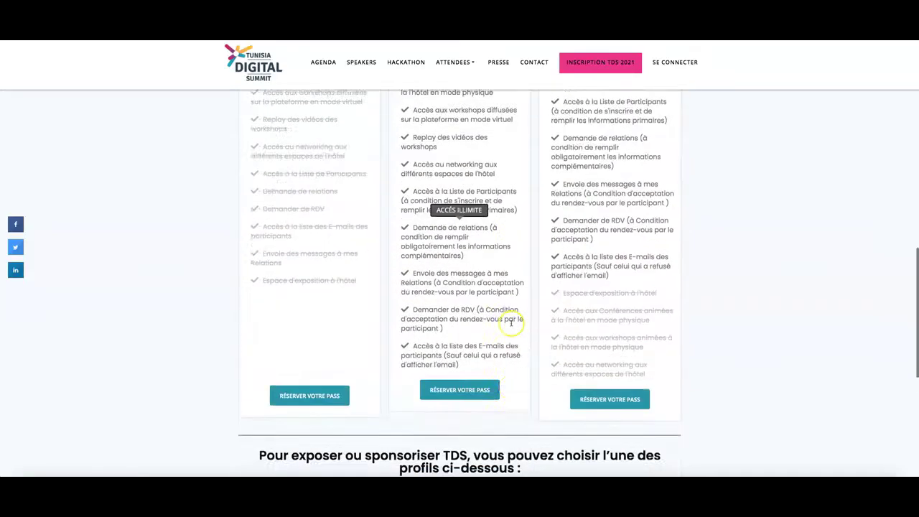
pyautogui.click(445, 304)
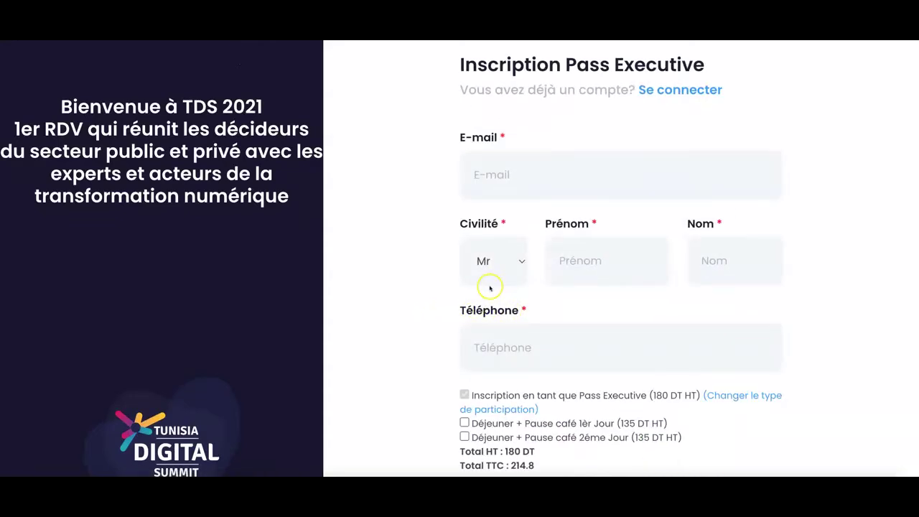
# - Look over the Pass Executive registration form, then switch to the existing-account login and sign in with the prefilled credentials
pyautogui.scroll(-1, 527, 289)
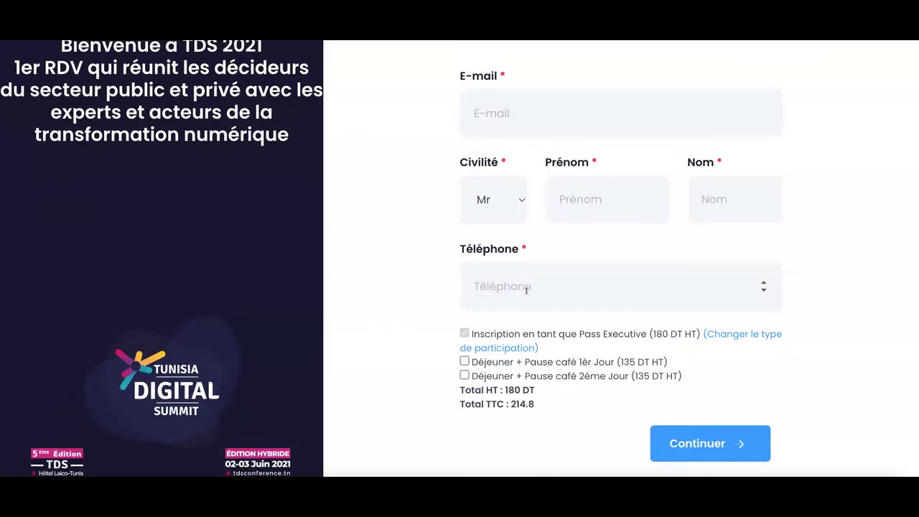
pyautogui.scroll(1, 527, 289)
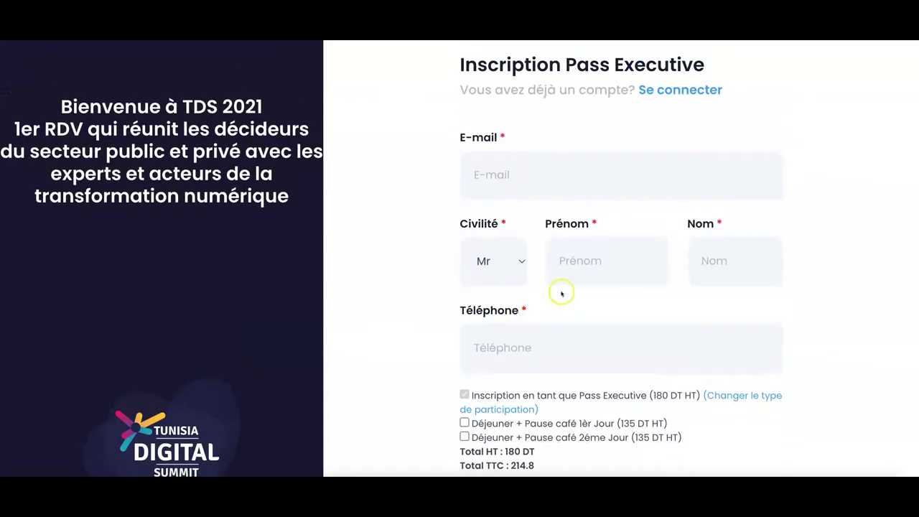
pyautogui.click(649, 92)
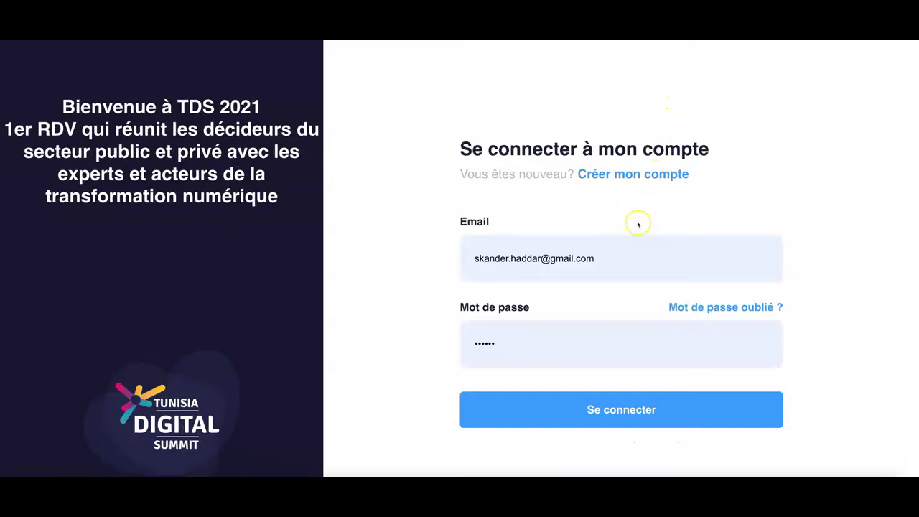
pyautogui.click(606, 422)
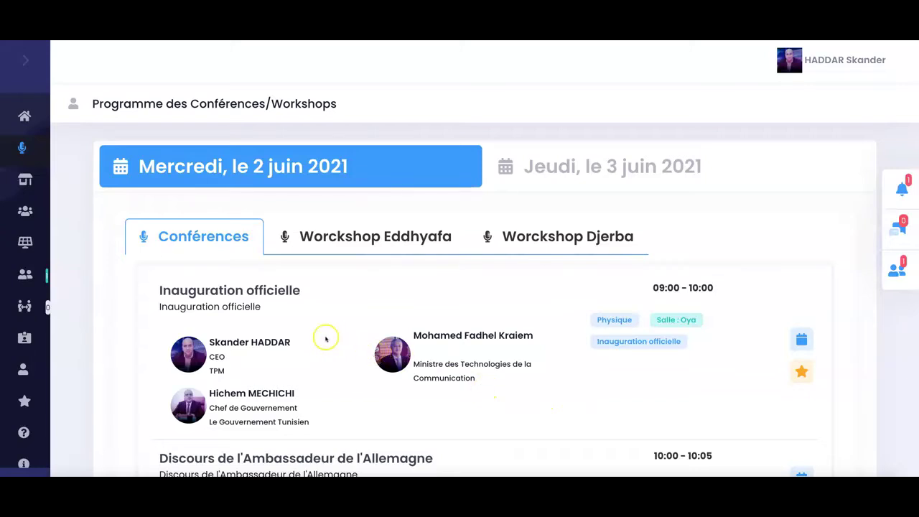
# - Open the profile's Informations Primaires and review the personal fields from the profile photo down to the city
pyautogui.moveTo(19, 390)
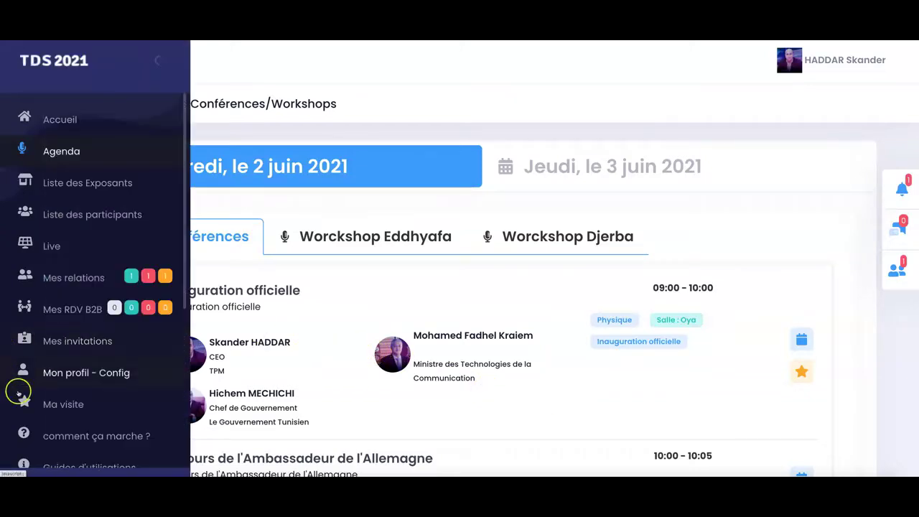
pyautogui.click(60, 375)
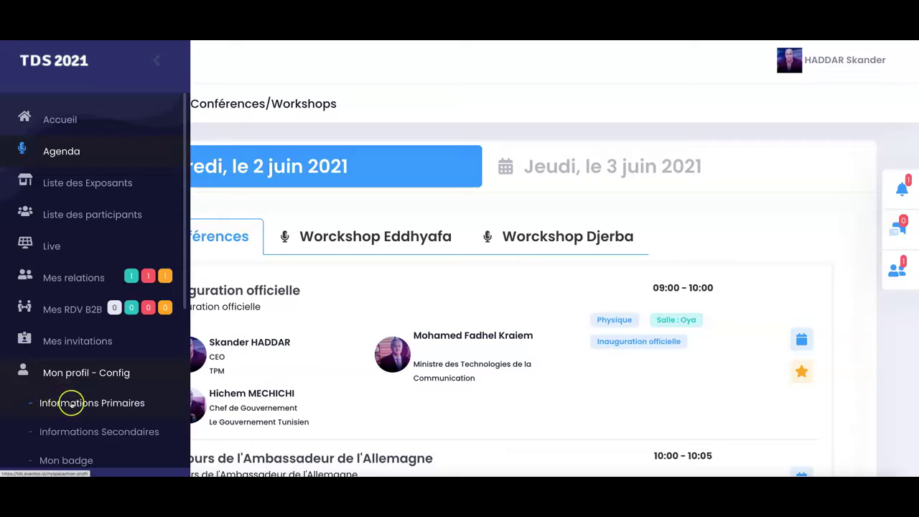
pyautogui.click(72, 404)
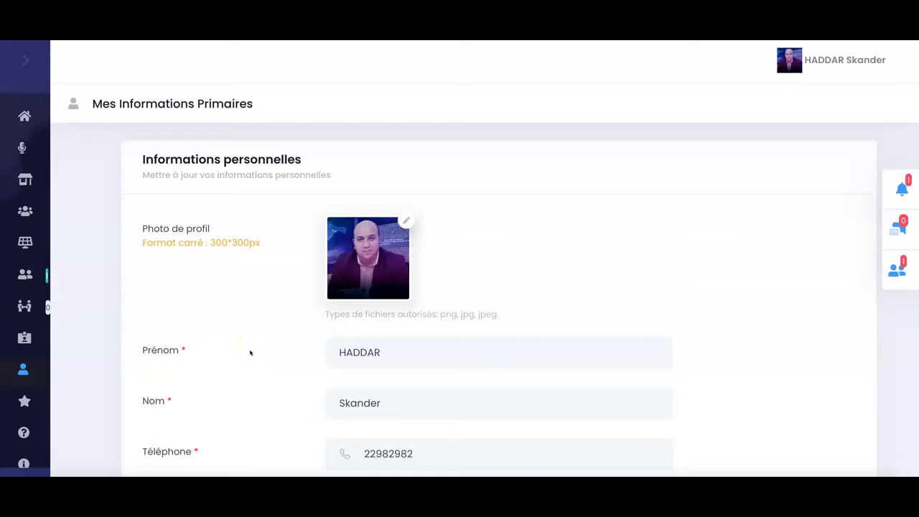
pyautogui.scroll(-1, 316, 287)
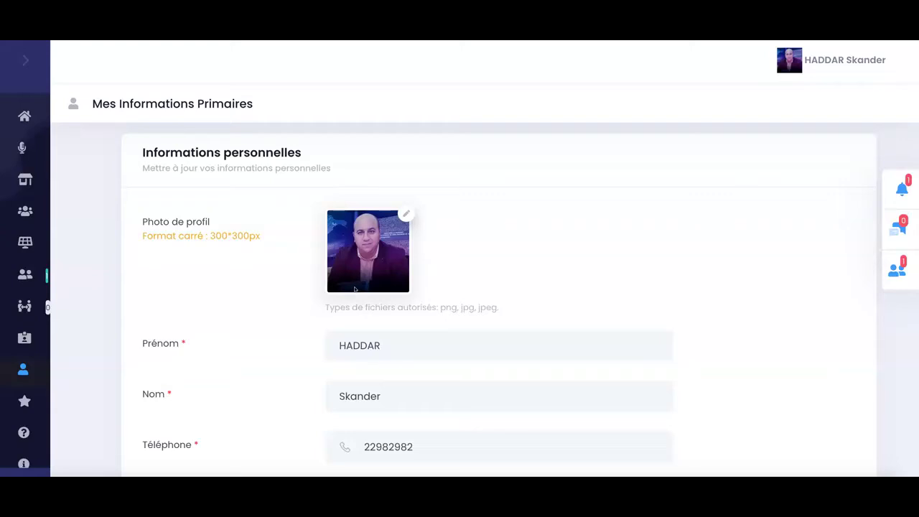
pyautogui.click(354, 289)
pyautogui.scroll(-3, 357, 290)
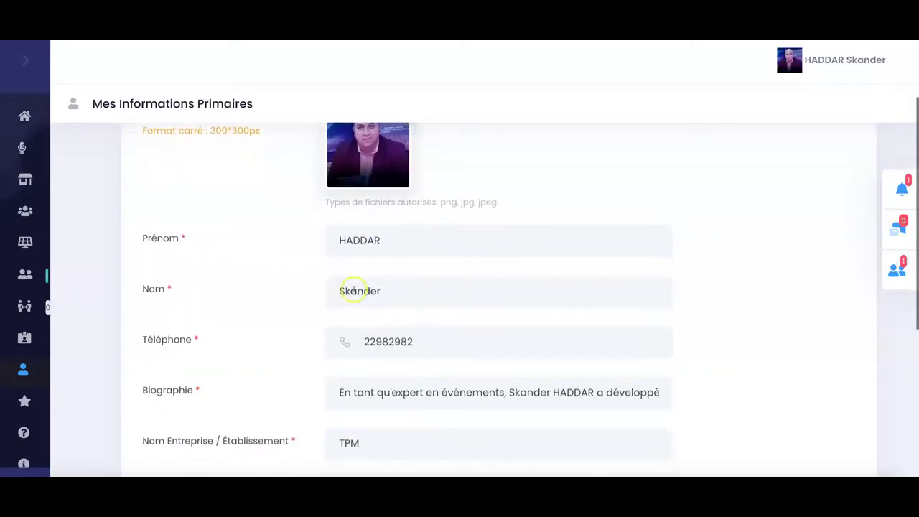
pyautogui.scroll(-1, 357, 290)
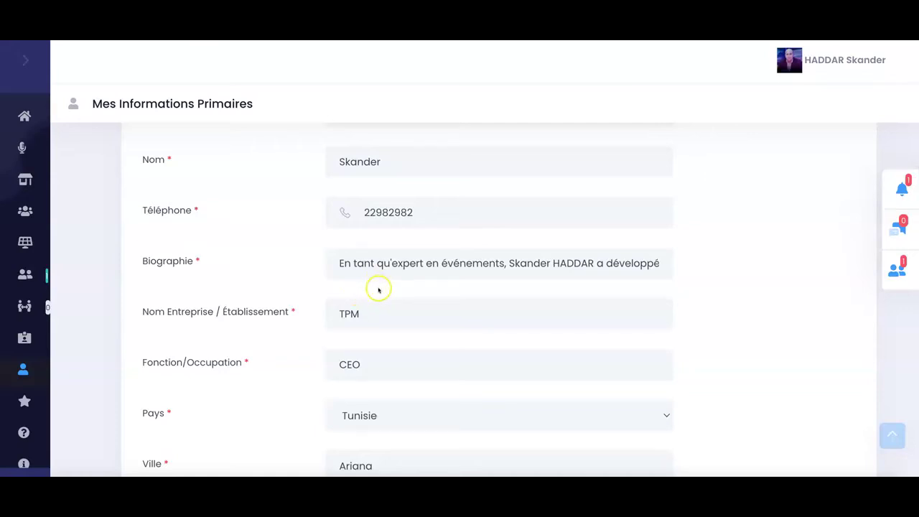
pyautogui.scroll(-1, 380, 291)
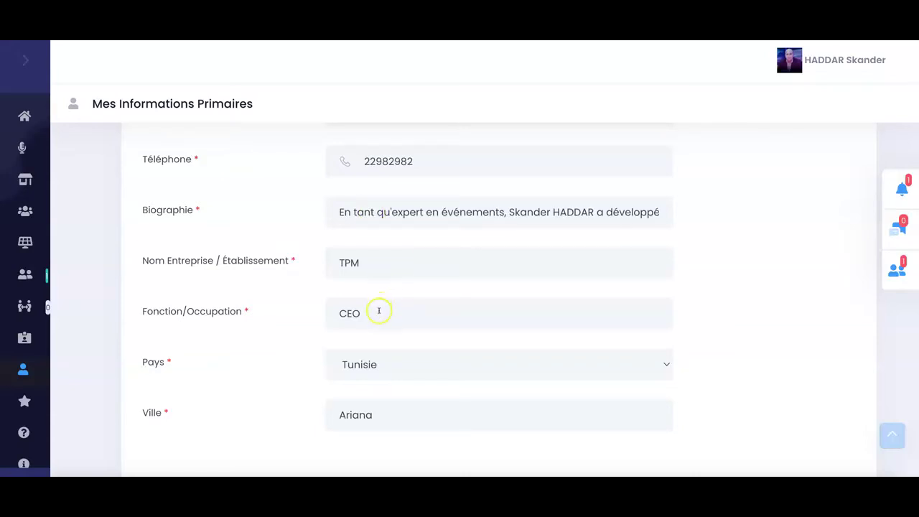
pyautogui.scroll(-1, 379, 349)
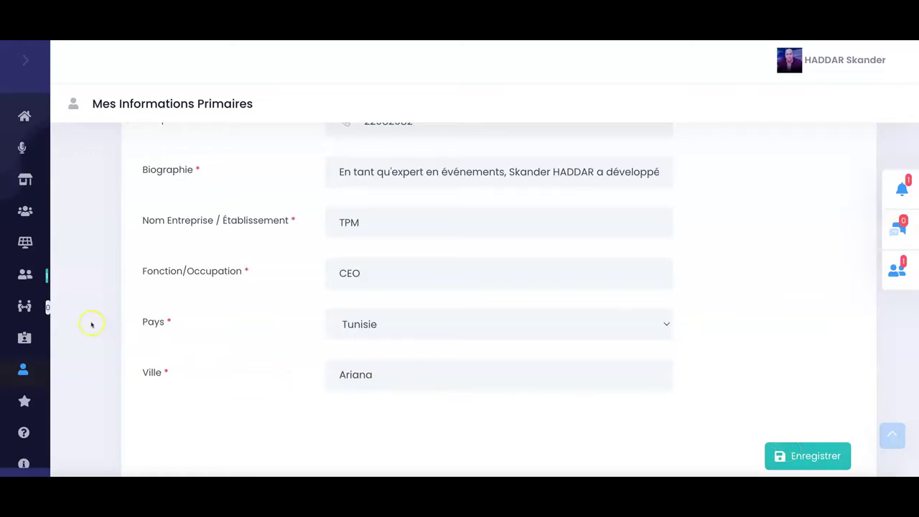
# - Open the profile's Informations Secondaires and select Direction générale as the Direction / département
pyautogui.moveTo(40, 278)
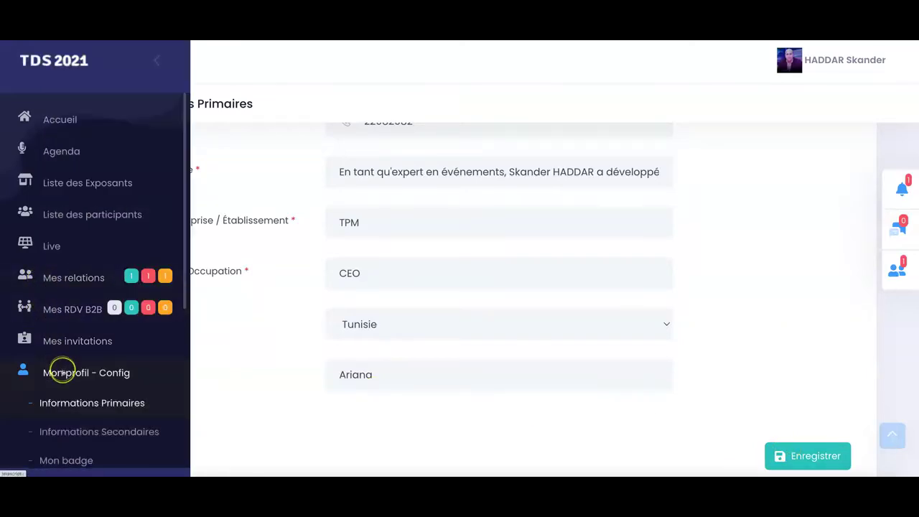
pyautogui.click(79, 432)
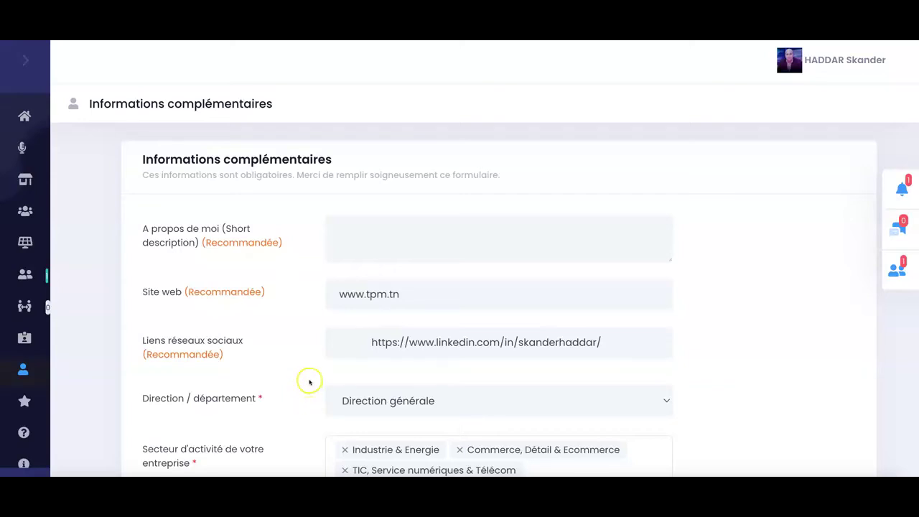
pyautogui.scroll(-1, 309, 381)
pyautogui.scroll(-1, 309, 382)
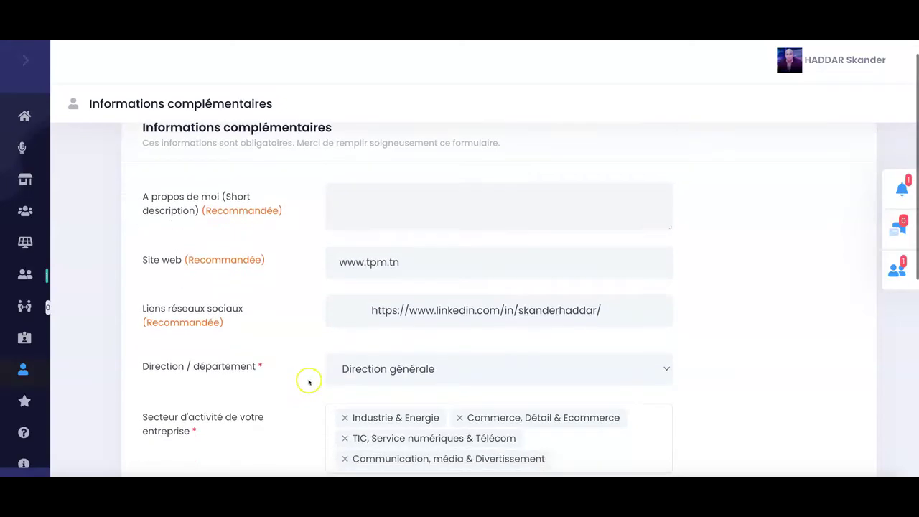
pyautogui.scroll(-1, 307, 383)
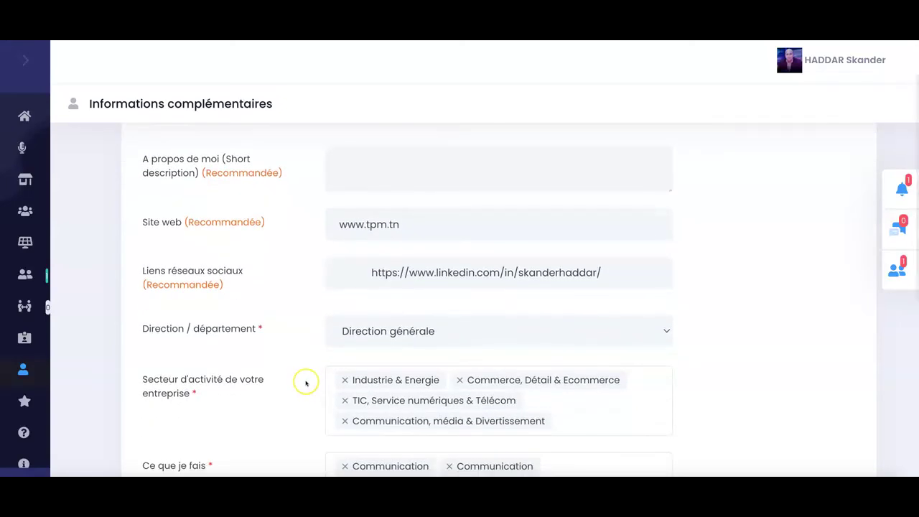
pyautogui.scroll(-2, 307, 383)
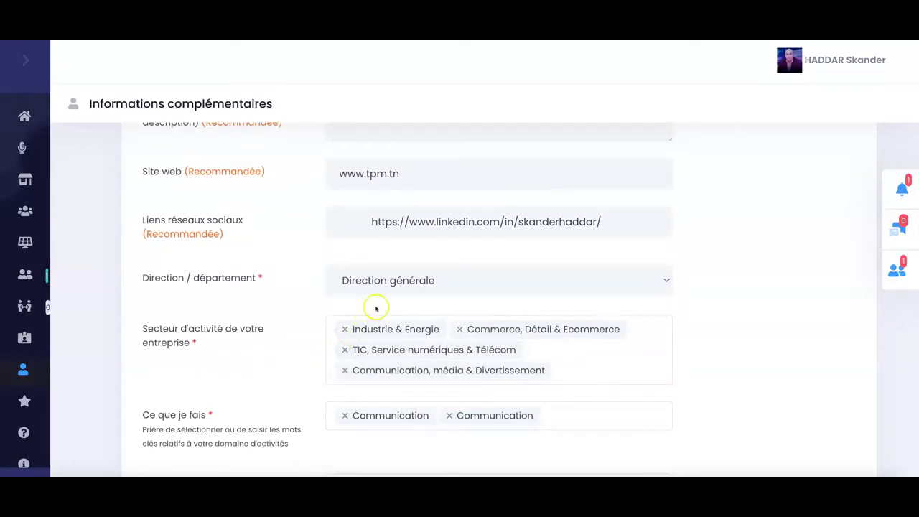
pyautogui.click(434, 291)
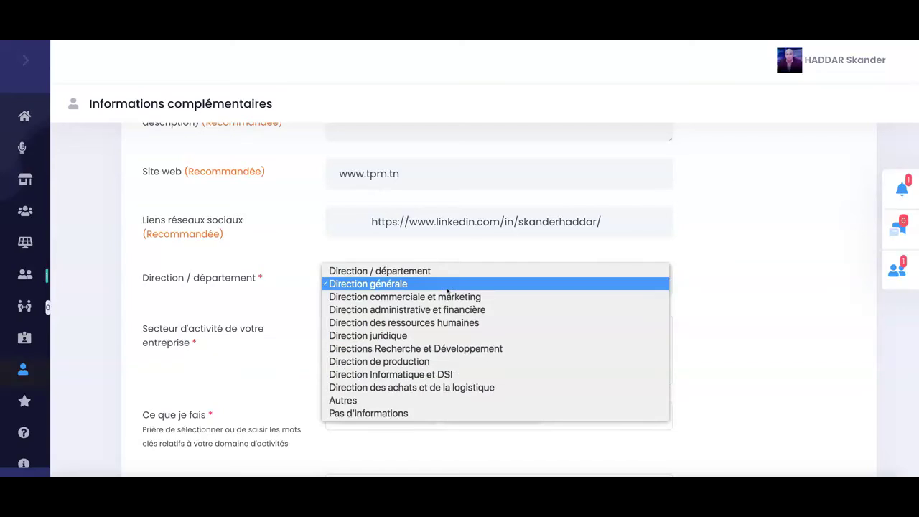
pyautogui.click(447, 289)
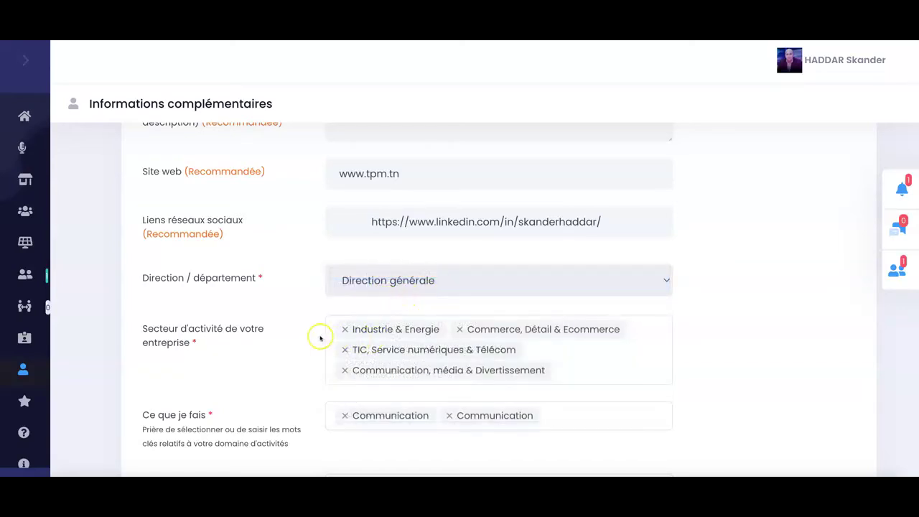
# - Browse the available options for the company's activity sector and close the list
pyautogui.click(585, 367)
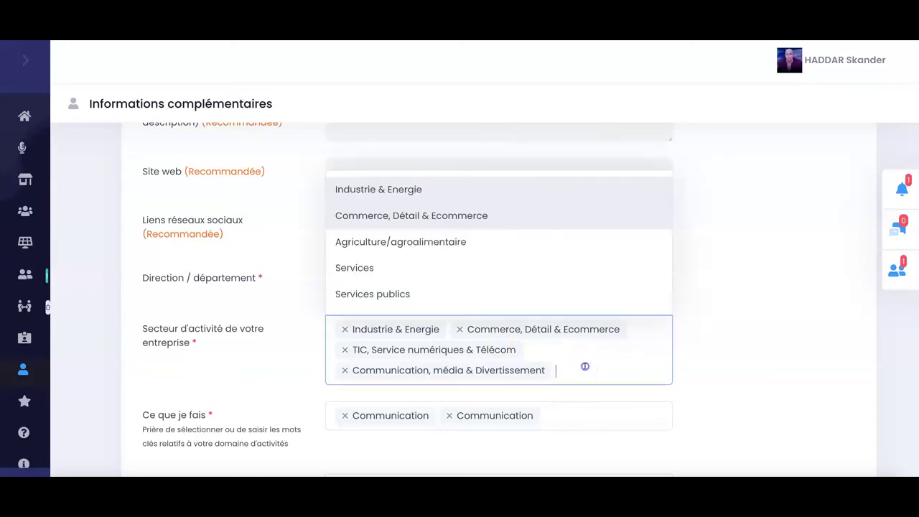
pyautogui.scroll(-5, 540, 297)
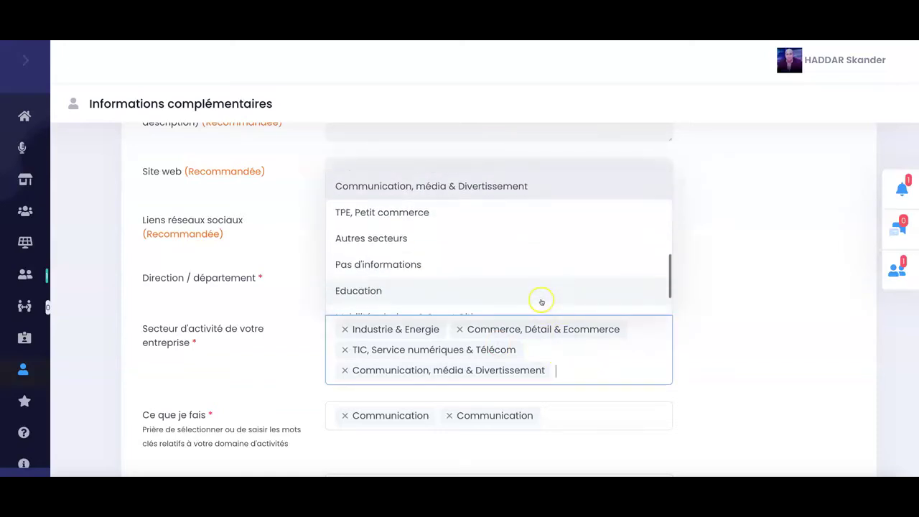
pyautogui.scroll(-2, 542, 302)
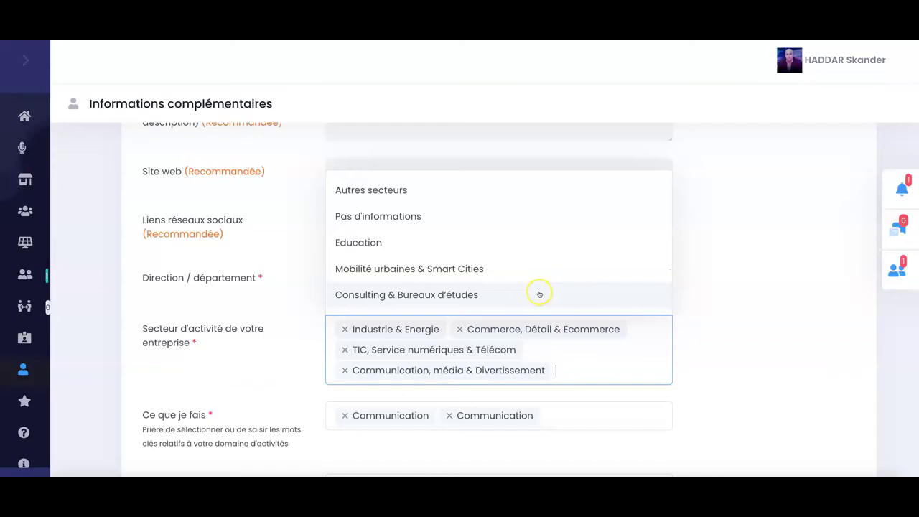
pyautogui.scroll(1, 539, 295)
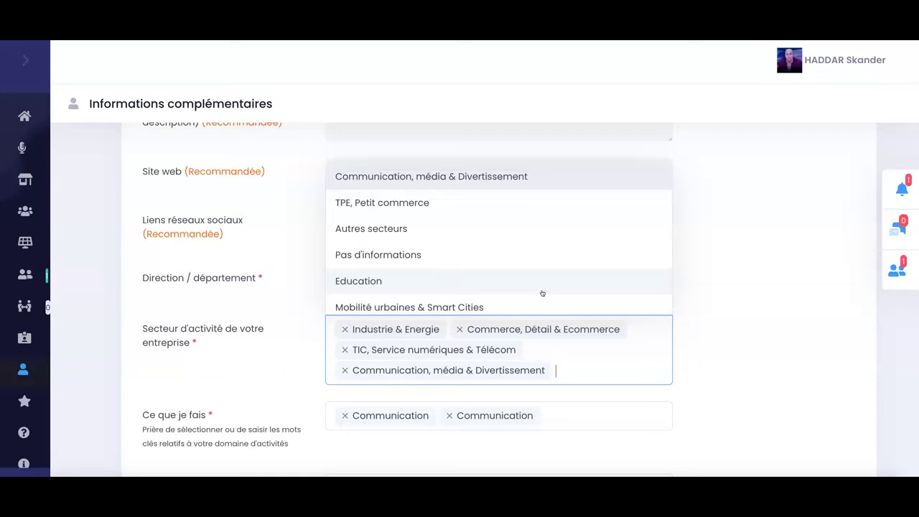
pyautogui.scroll(1, 543, 293)
pyautogui.click(538, 279)
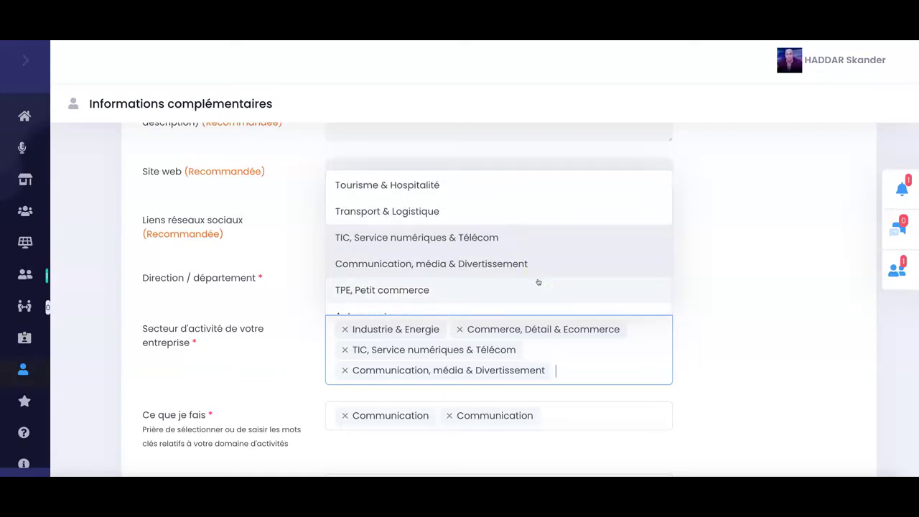
pyautogui.scroll(1, 538, 283)
pyautogui.click(270, 295)
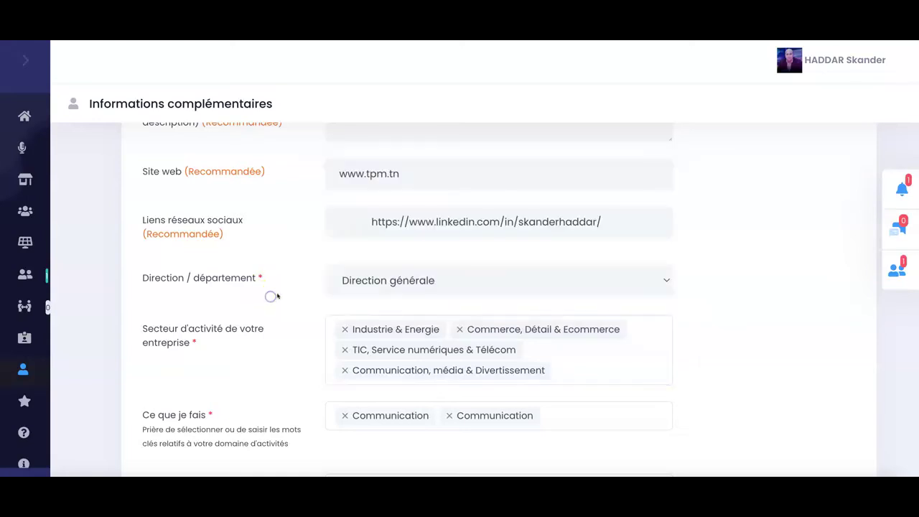
# - Add the keyword "industrie plastique" to the Ce que je fais field
pyautogui.scroll(-1, 310, 331)
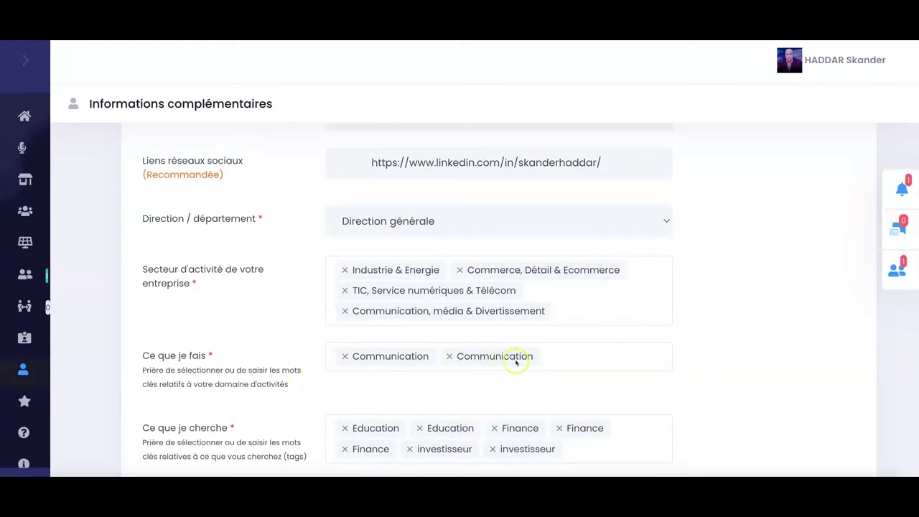
pyautogui.click(558, 356)
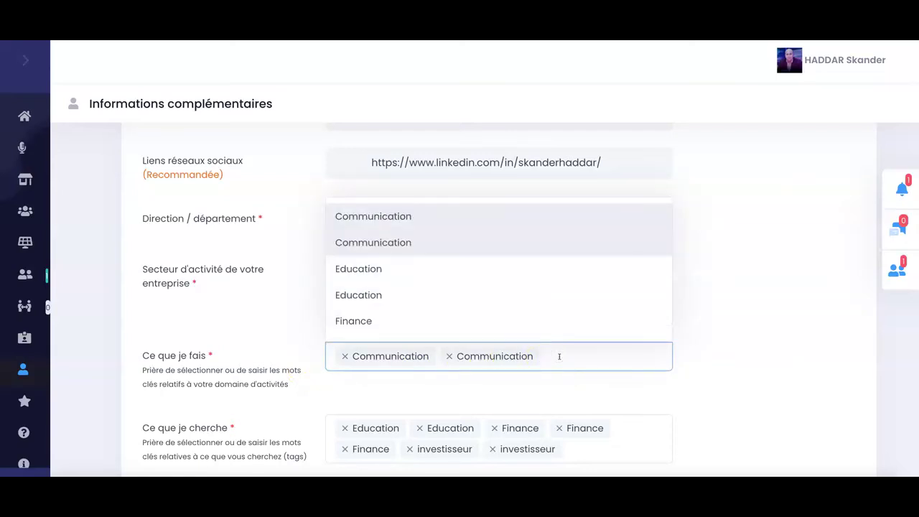
pyautogui.click(556, 359)
pyautogui.write('i')
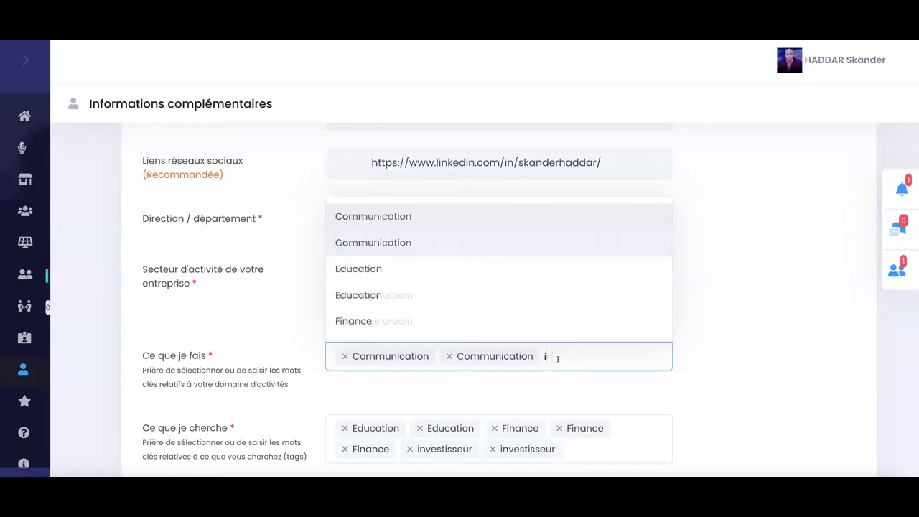
pyautogui.write('ndustrie')
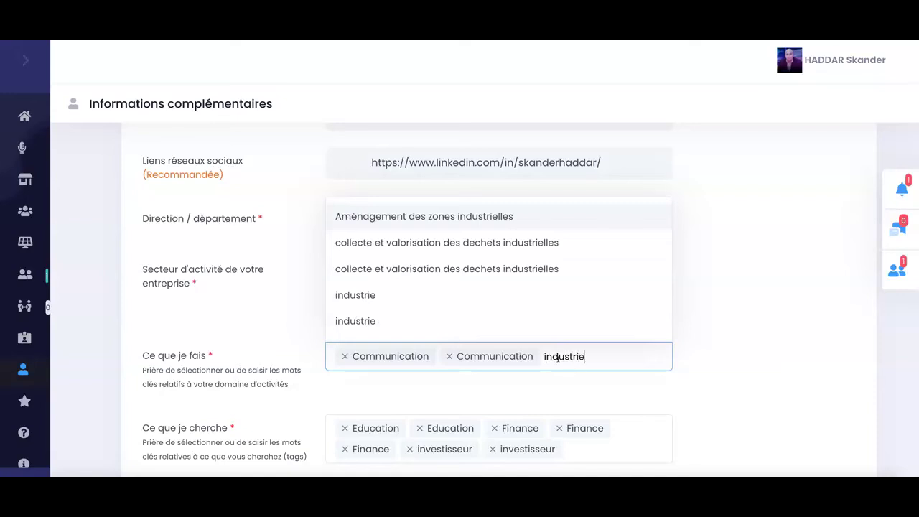
pyautogui.write(' pl')
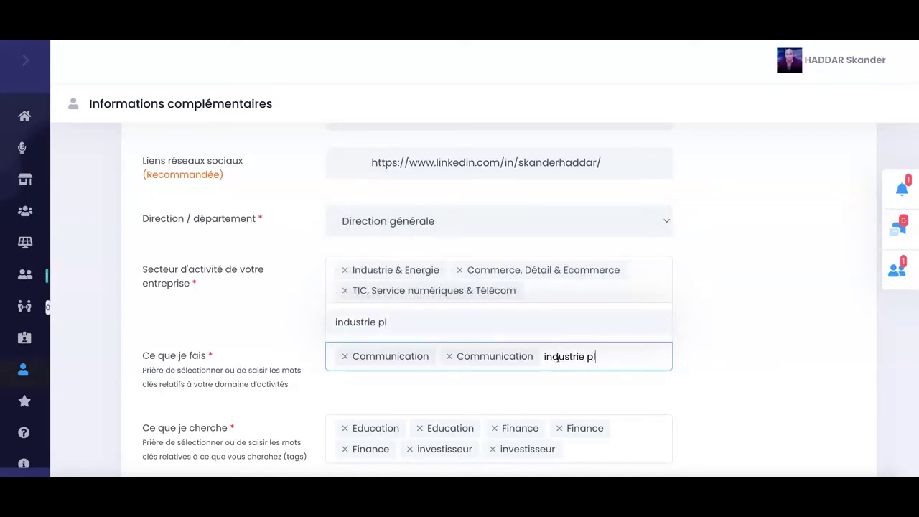
pyautogui.write('astique')
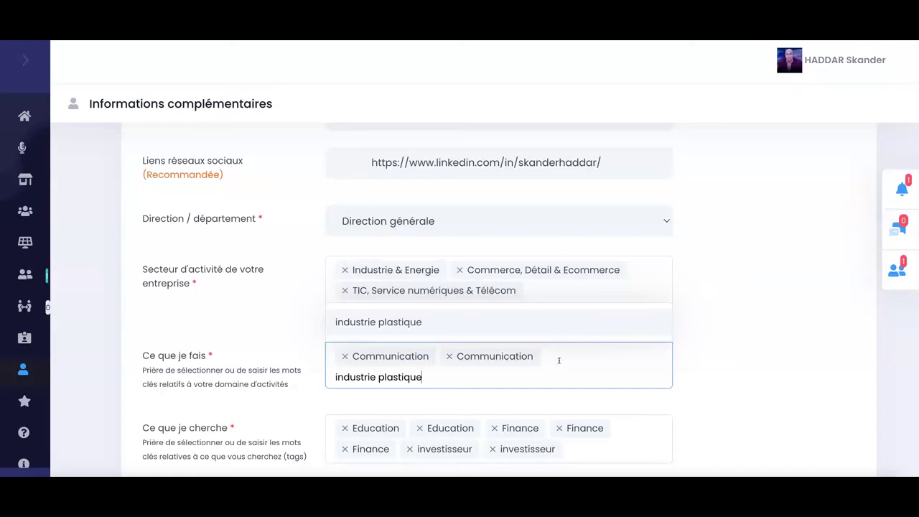
pyautogui.click(519, 378)
pyautogui.press('Return')
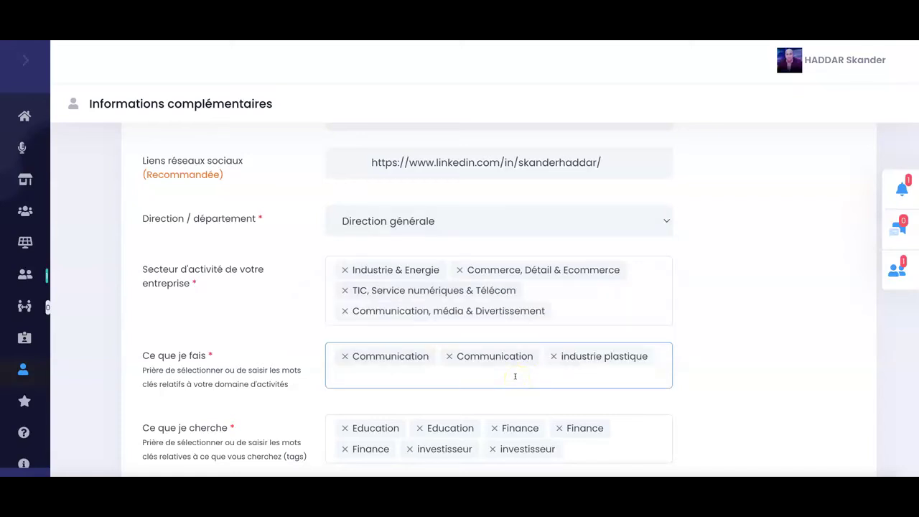
pyautogui.click(506, 382)
# - Add the keyword "fournisseur IOT" to the Ce que je cherche field
pyautogui.scroll(-1, 506, 380)
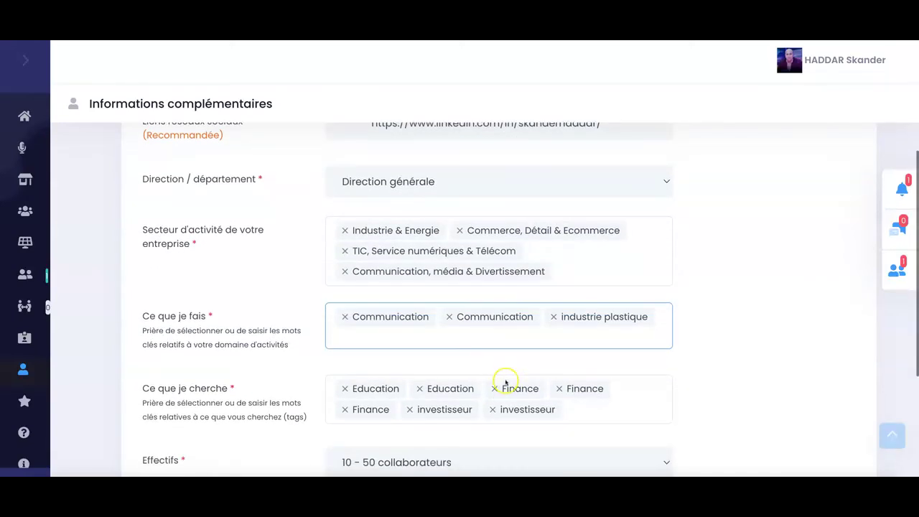
pyautogui.click(582, 410)
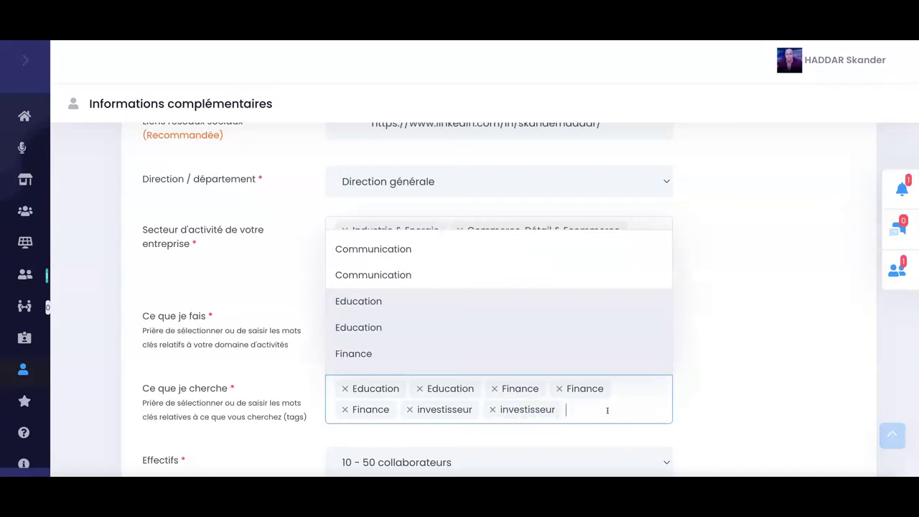
pyautogui.write('fo')
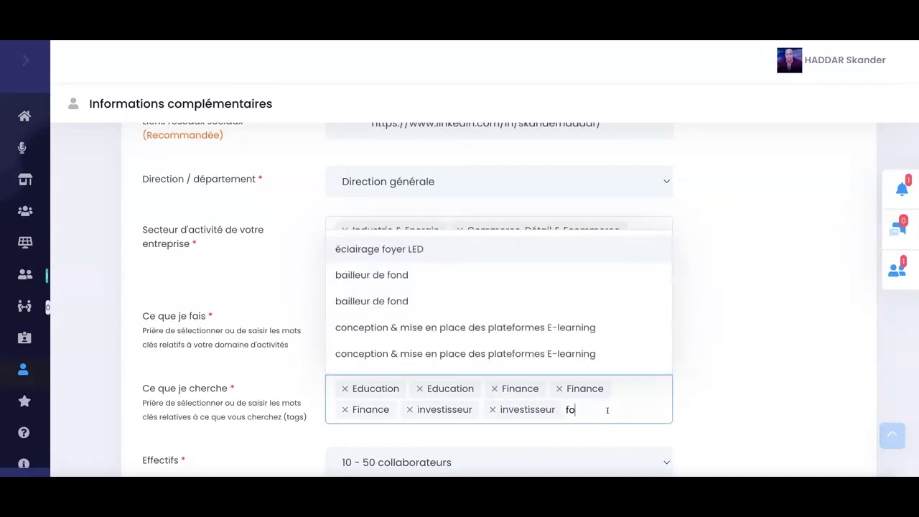
pyautogui.write('urnissue')
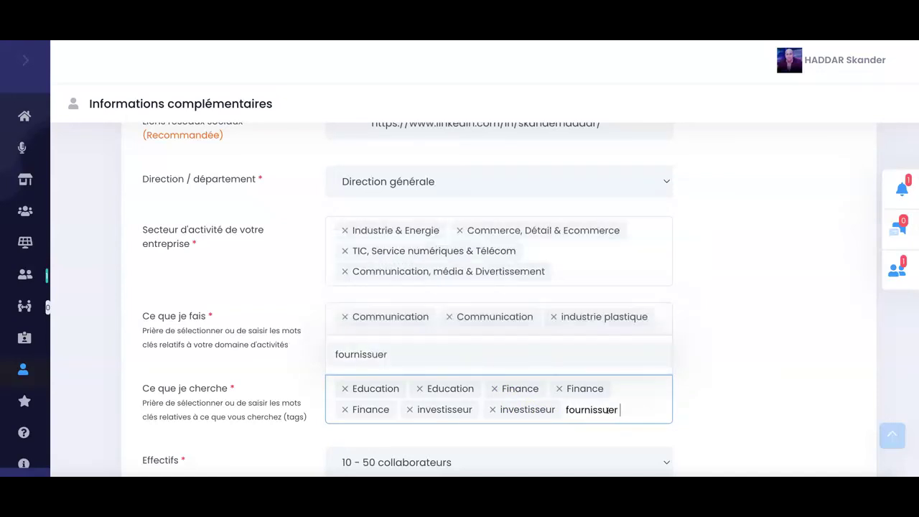
pyautogui.write('r')
pyautogui.press('BackSpace')
pyautogui.press('BackSpace')
pyautogui.press('BackSpace')
pyautogui.press('BackSpace')
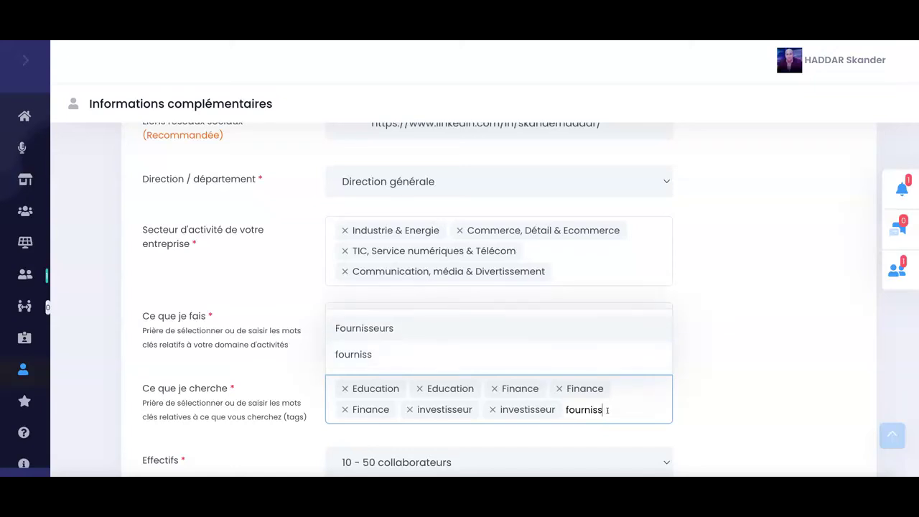
pyautogui.write('eur I')
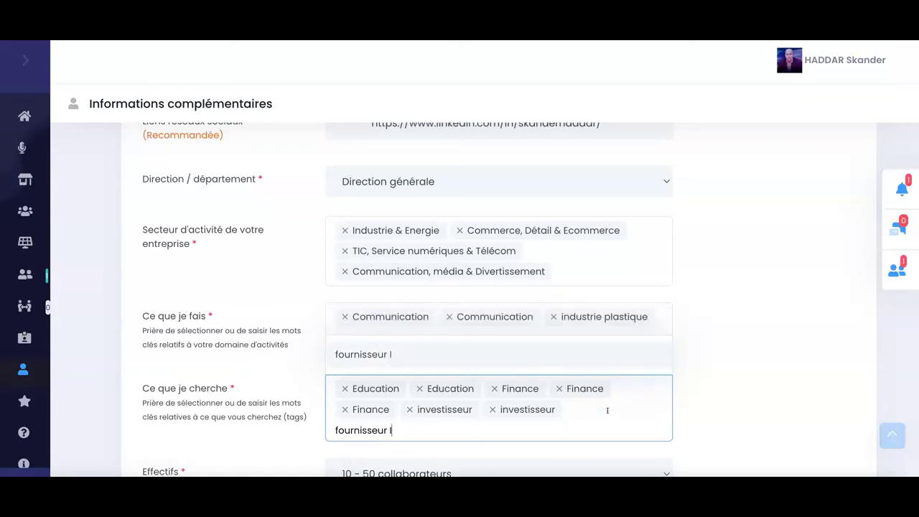
pyautogui.write('OT')
pyautogui.press('Return')
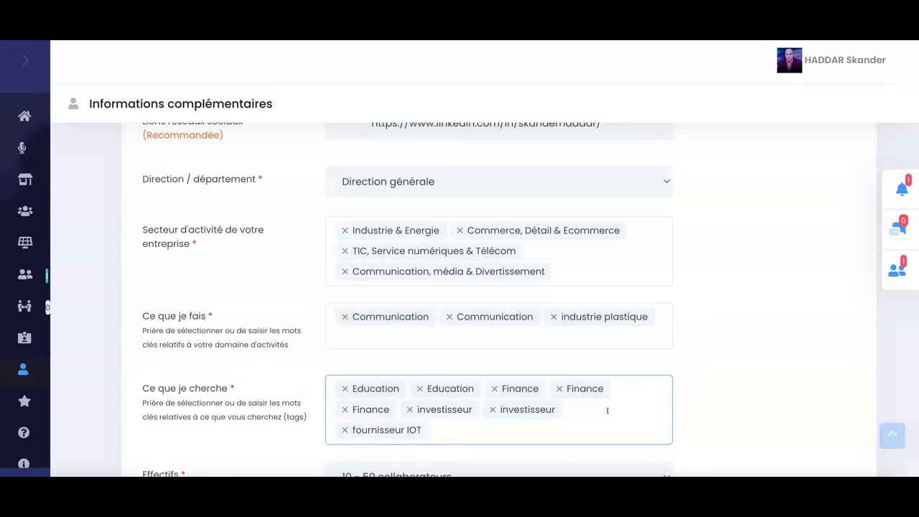
# - Select 10 - 50 collaborateurs for Effectifs, then browse the Chiffre d'affaires ranges and close the list
pyautogui.scroll(-3, 474, 359)
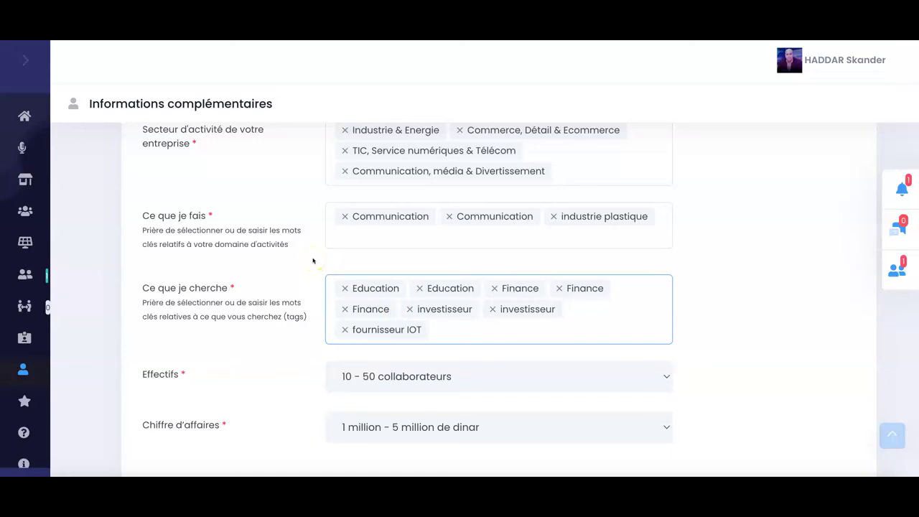
pyautogui.scroll(-1, 307, 361)
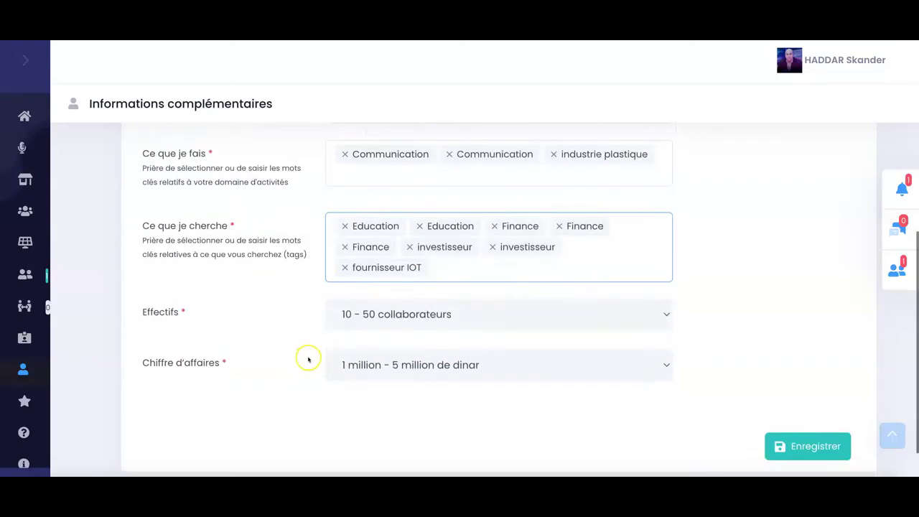
pyautogui.click(374, 299)
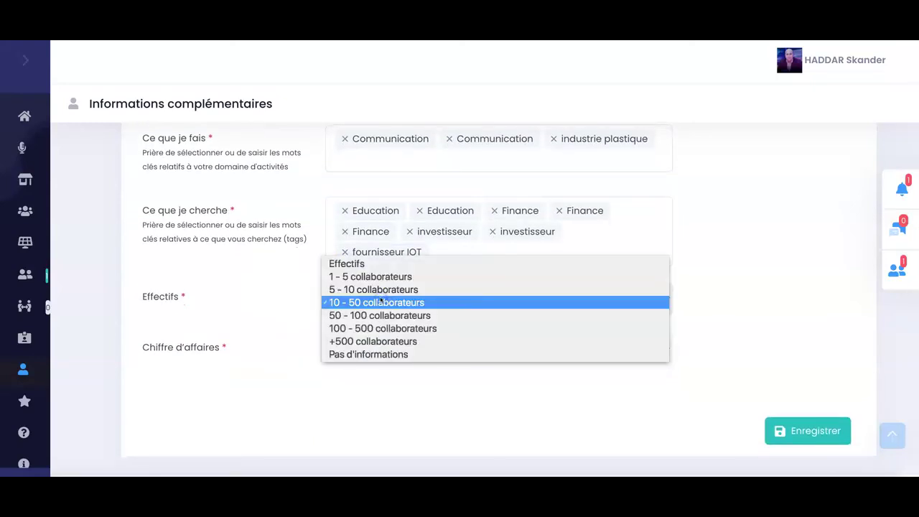
pyautogui.click(352, 303)
pyautogui.click(396, 348)
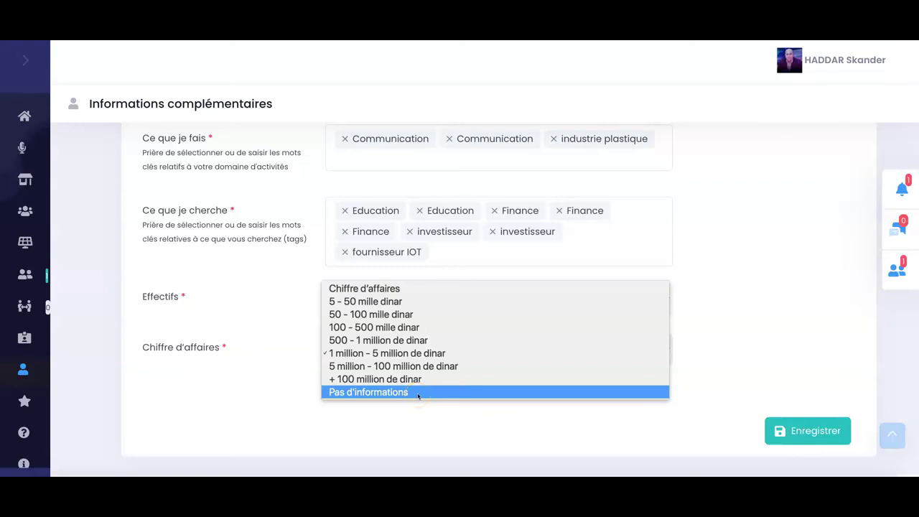
pyautogui.click(295, 400)
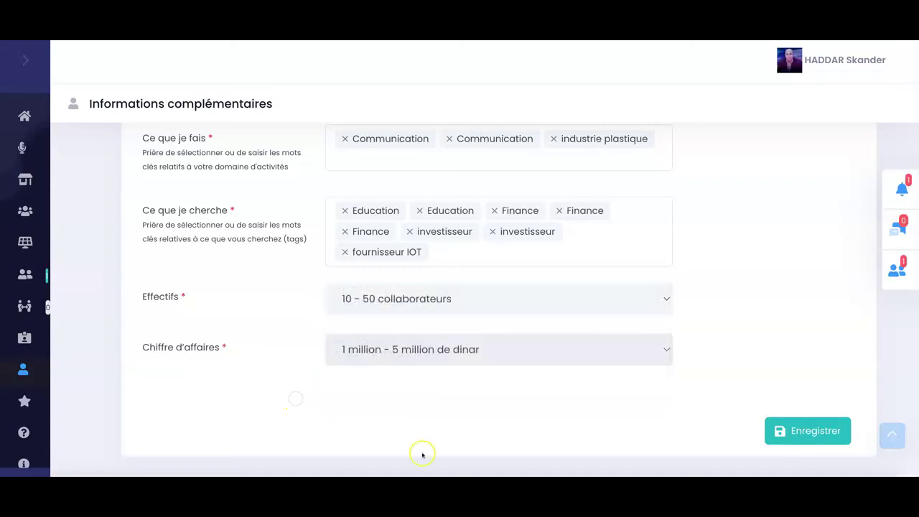
# - Save the complementary information, dismiss the confirmation message and look over the reloaded form
pyautogui.click(806, 426)
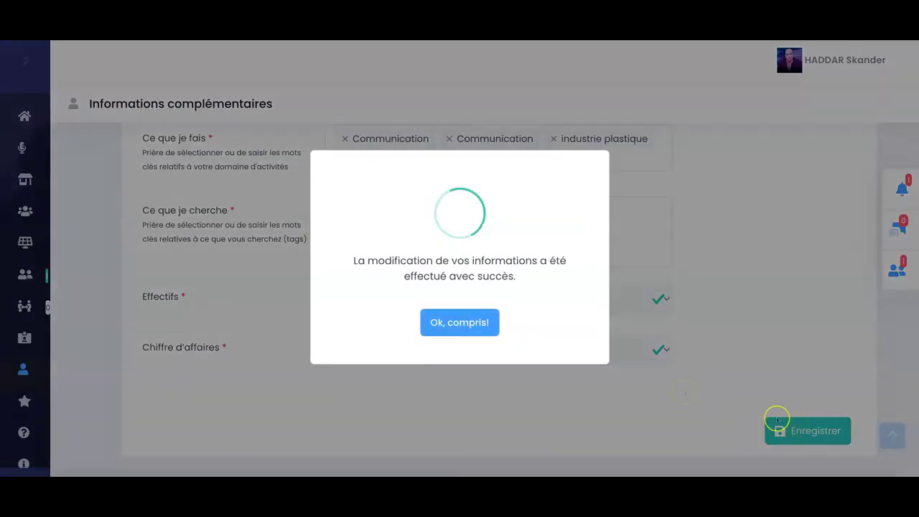
pyautogui.click(486, 332)
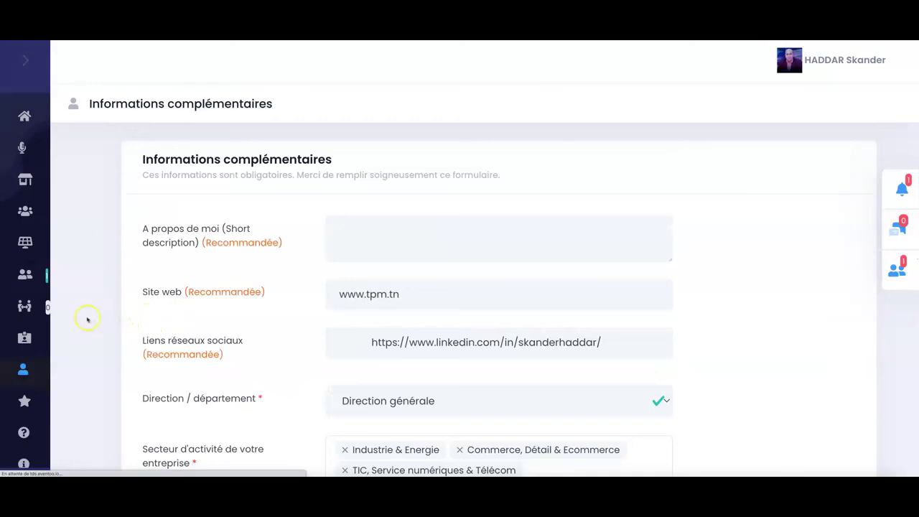
pyautogui.scroll(-1, 85, 319)
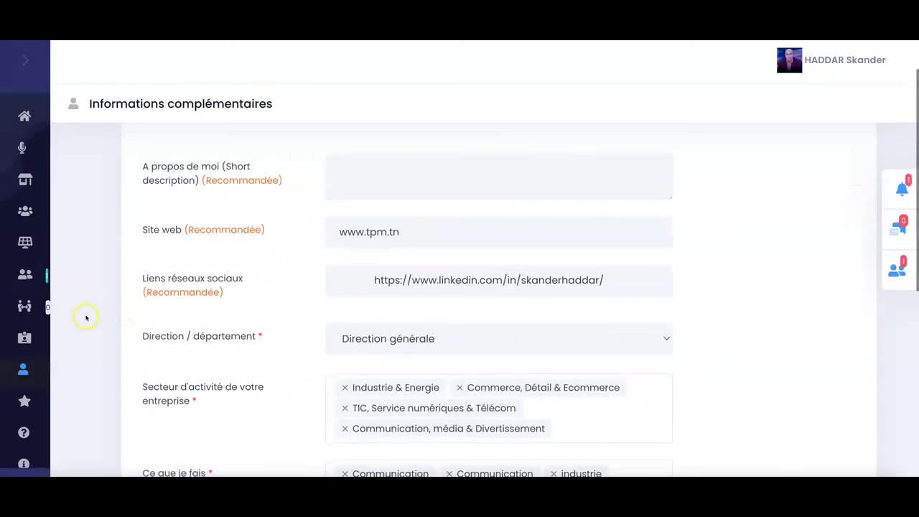
pyautogui.scroll(-1, 86, 317)
# - Open the profile's Mot de passe page to view the password change form
pyautogui.moveTo(37, 346)
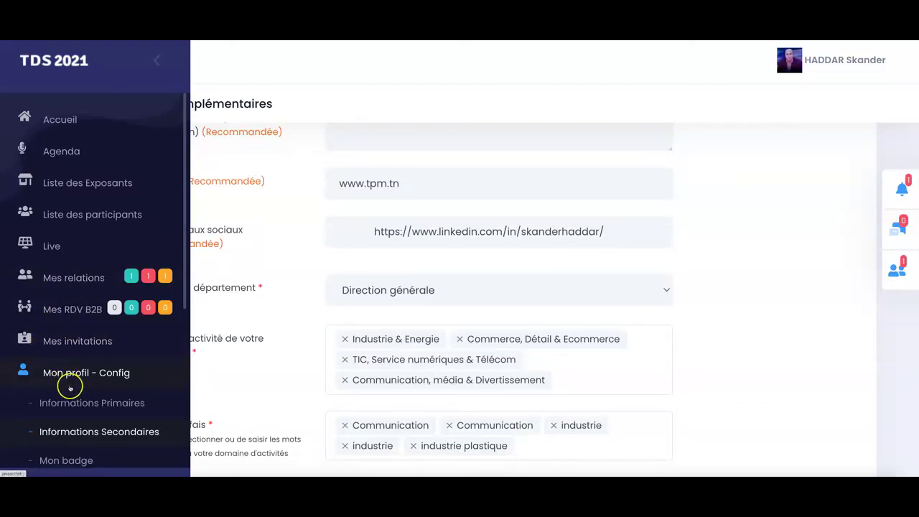
pyautogui.scroll(-1, 70, 388)
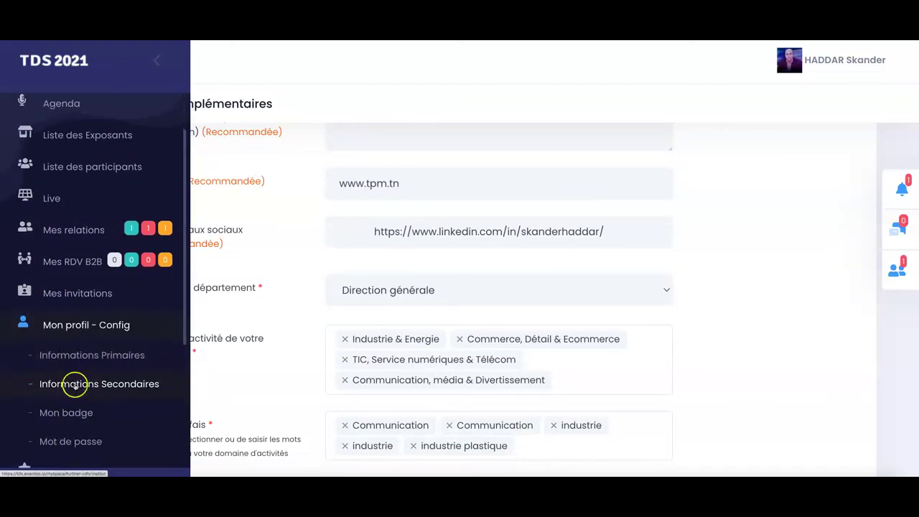
pyautogui.click(82, 442)
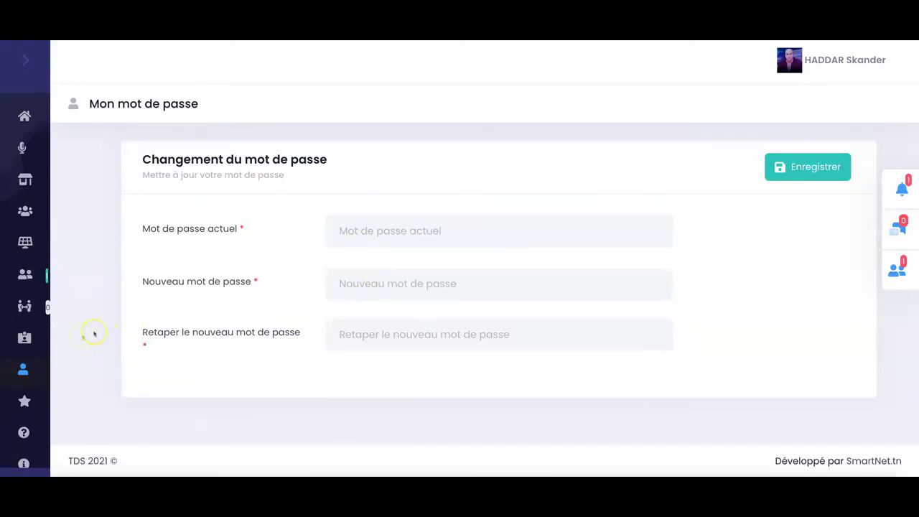
# - Open the profile's Mon badge page
pyautogui.moveTo(29, 390)
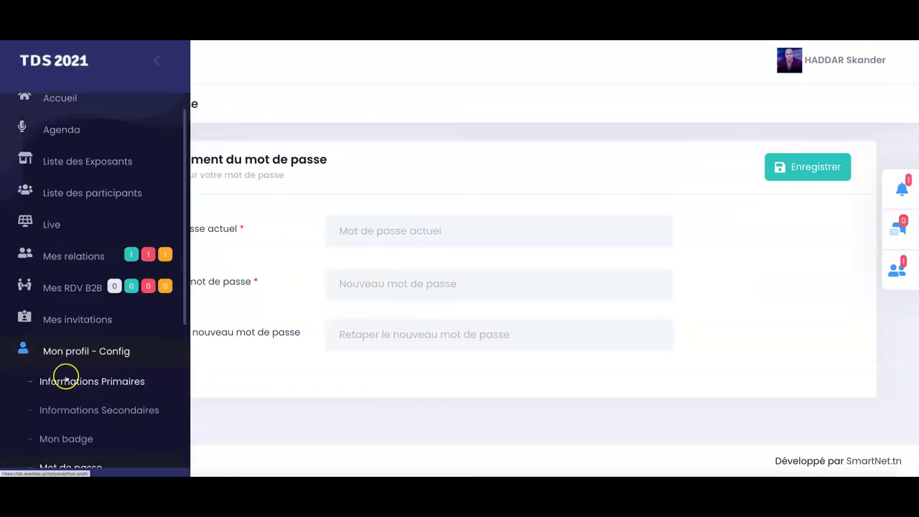
pyautogui.scroll(-2, 66, 376)
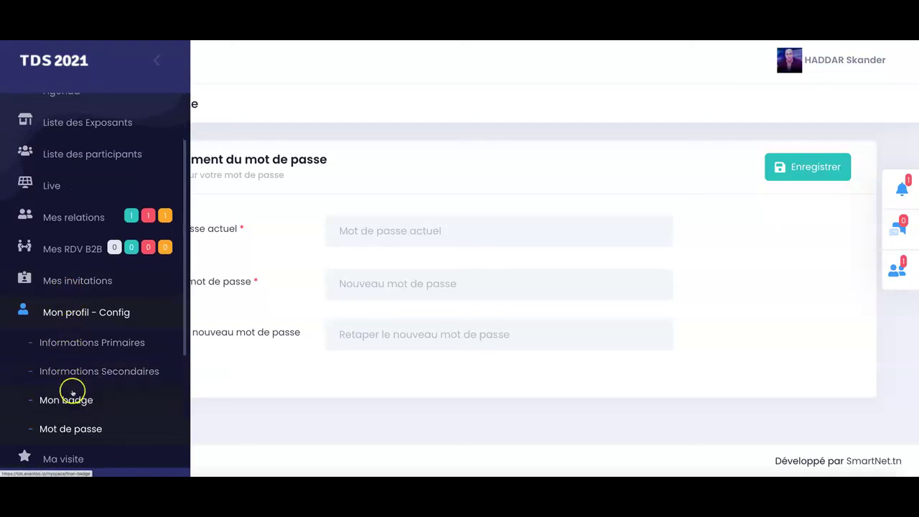
pyautogui.scroll(1, 72, 399)
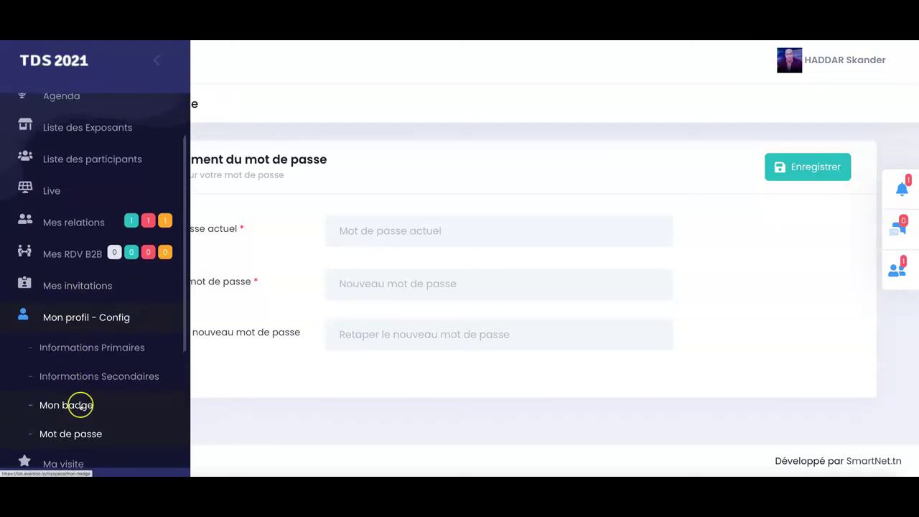
pyautogui.click(81, 406)
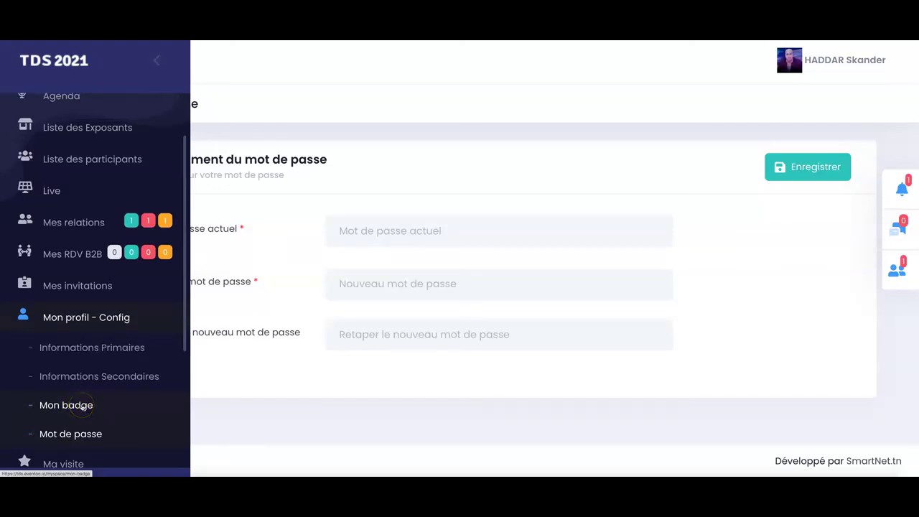